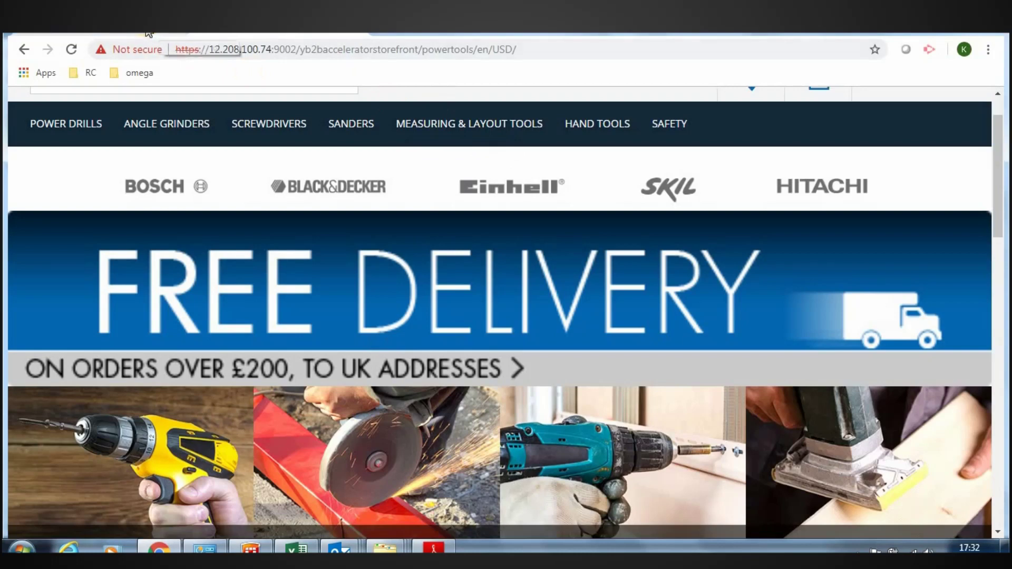
- Return to the storefront and open the Hand Saws category, showing 2 Hitachi and Einhell products
{"action": "left_click", "coordinate": [160, 34]}
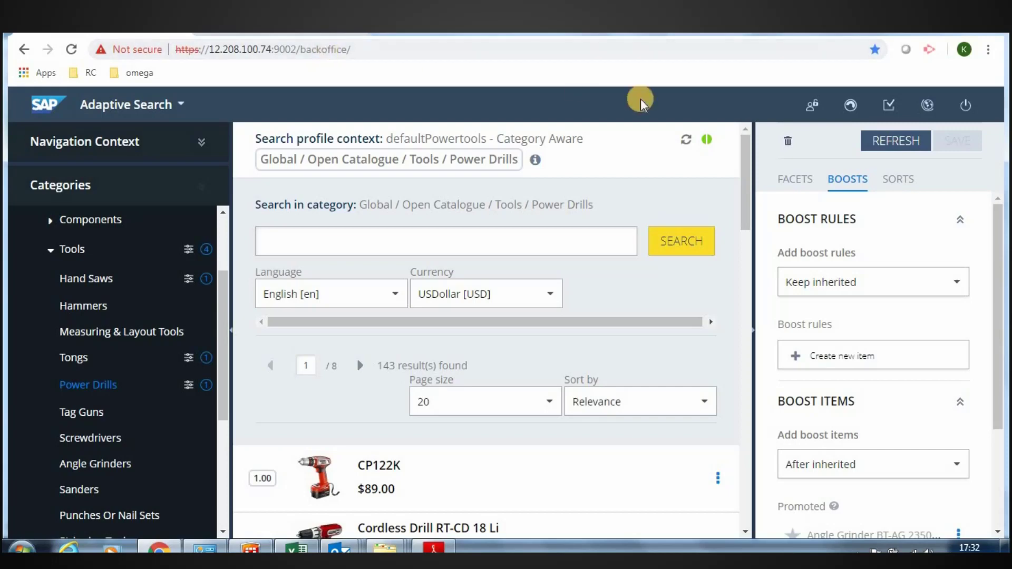
{"action": "key", "text": "ctrl+Tab"}
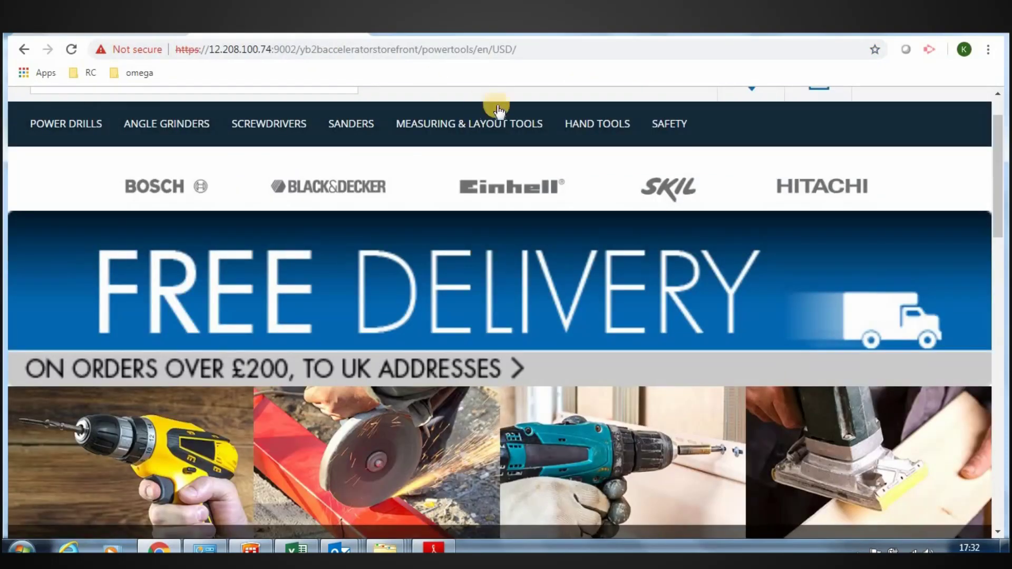
{"action": "mouse_move", "coordinate": [570, 127]}
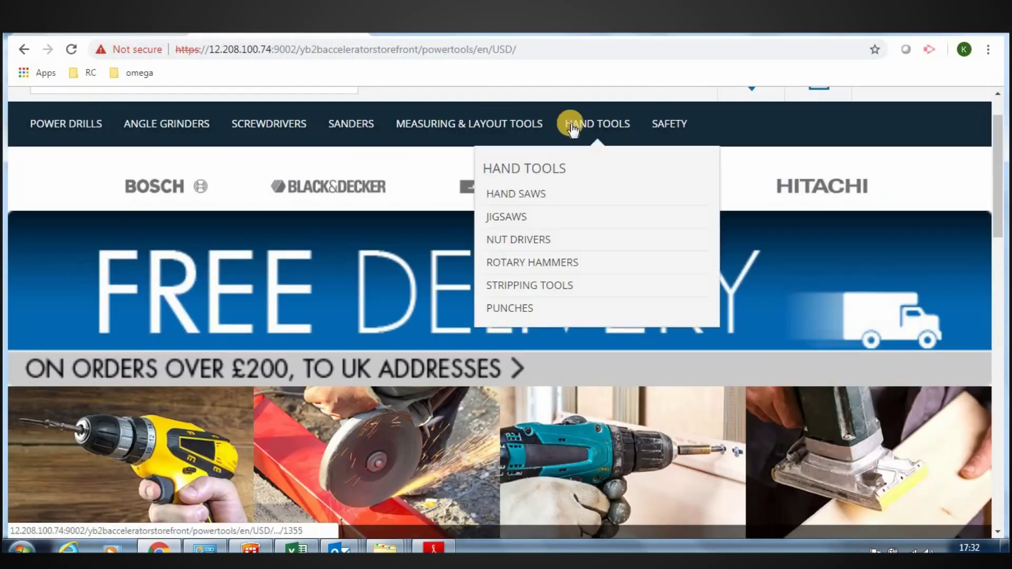
{"action": "left_click", "coordinate": [523, 202]}
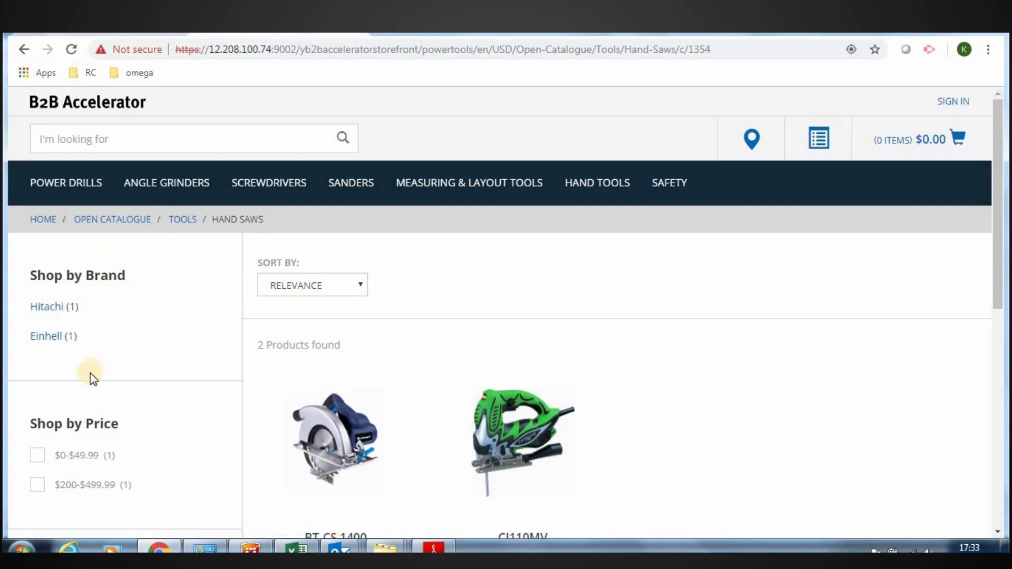
- Log out of the Backoffice and log back in as admin with the account password
{"action": "left_click", "coordinate": [126, 22]}
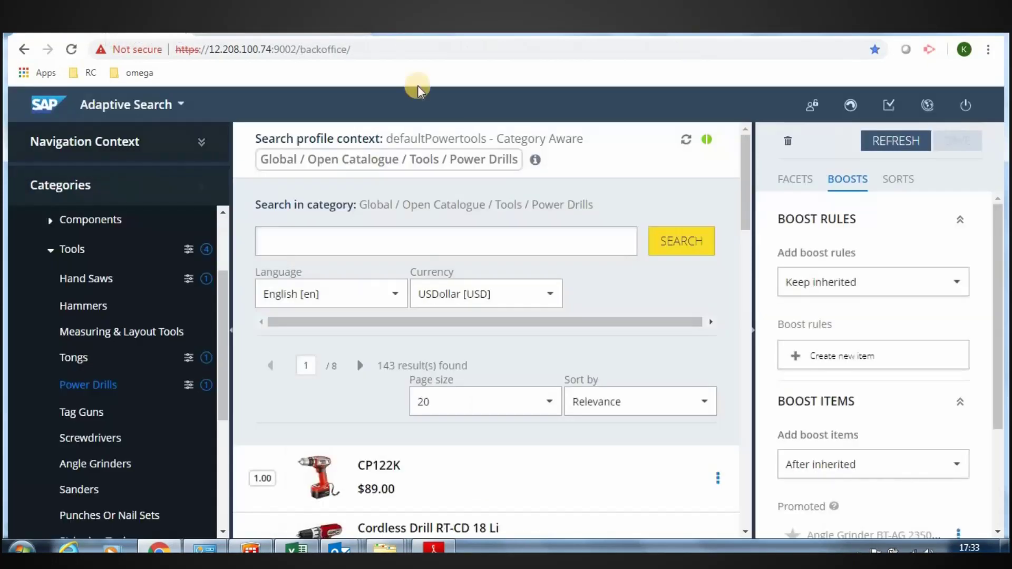
{"action": "left_click", "coordinate": [965, 107]}
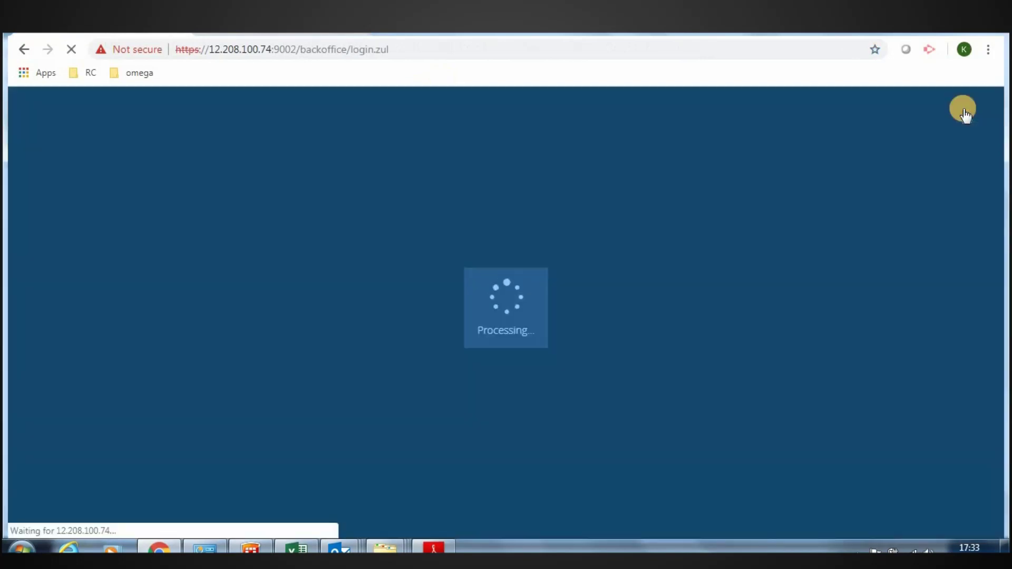
{"action": "left_click", "coordinate": [573, 301]}
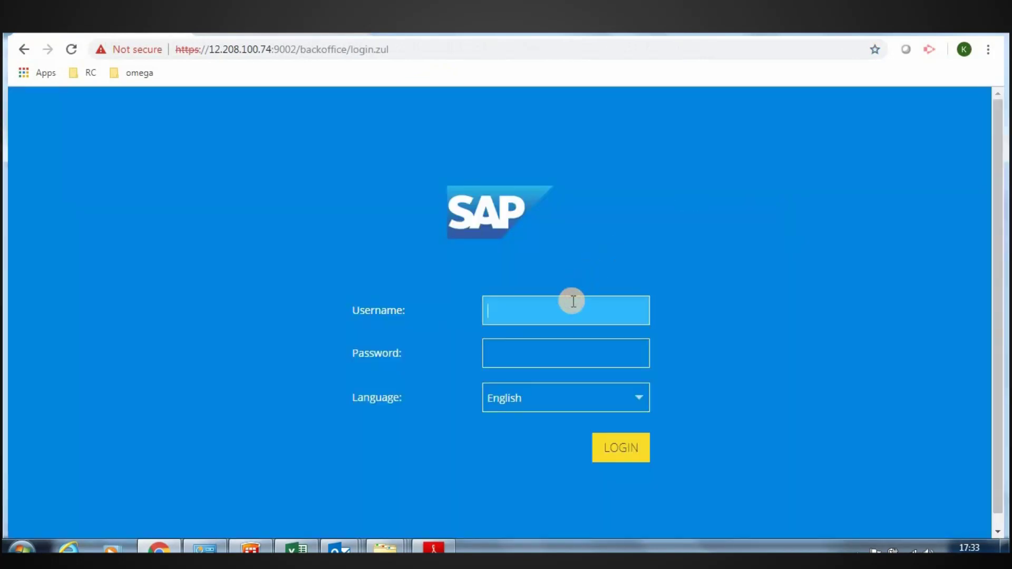
{"action": "type", "text": "admin"}
{"action": "key", "text": "Tab"}
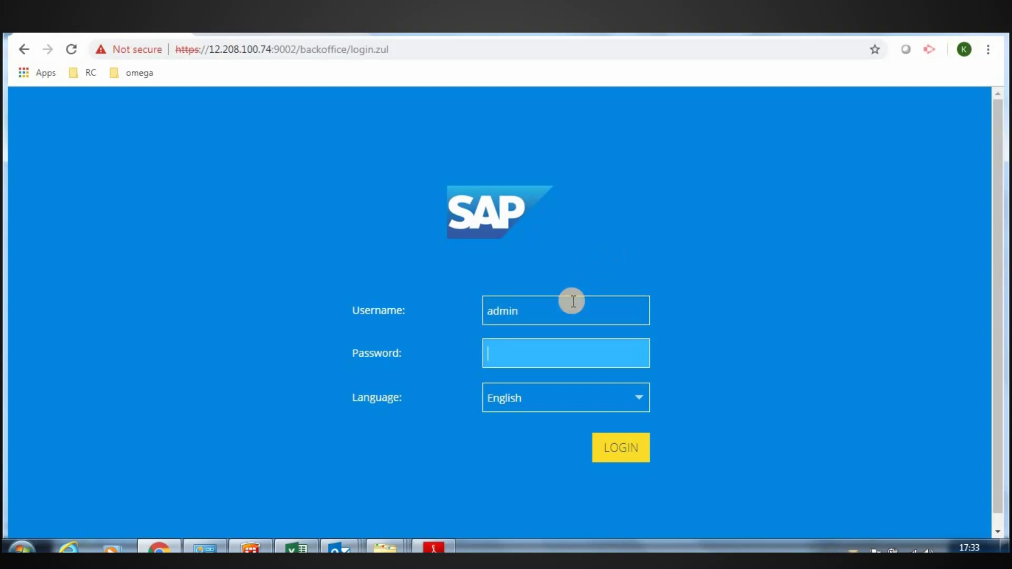
{"action": "type", "text": "nimda"}
{"action": "key", "text": "Return"}
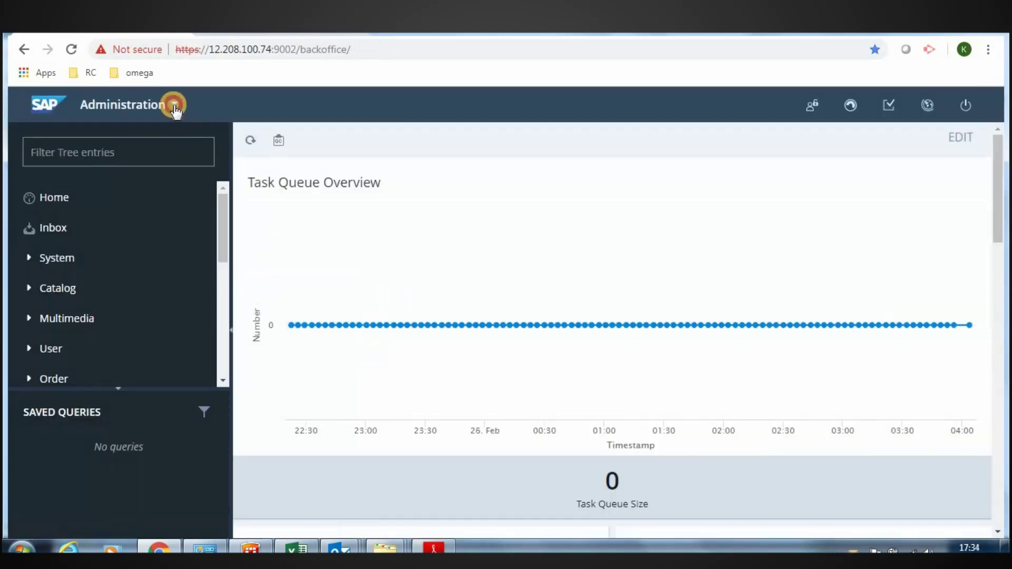
- In Adaptive Search, load Powertools Solr Index with the defaultPowertools - Category Aware profile
{"action": "left_click", "coordinate": [173, 104]}
{"action": "left_click", "coordinate": [154, 200]}
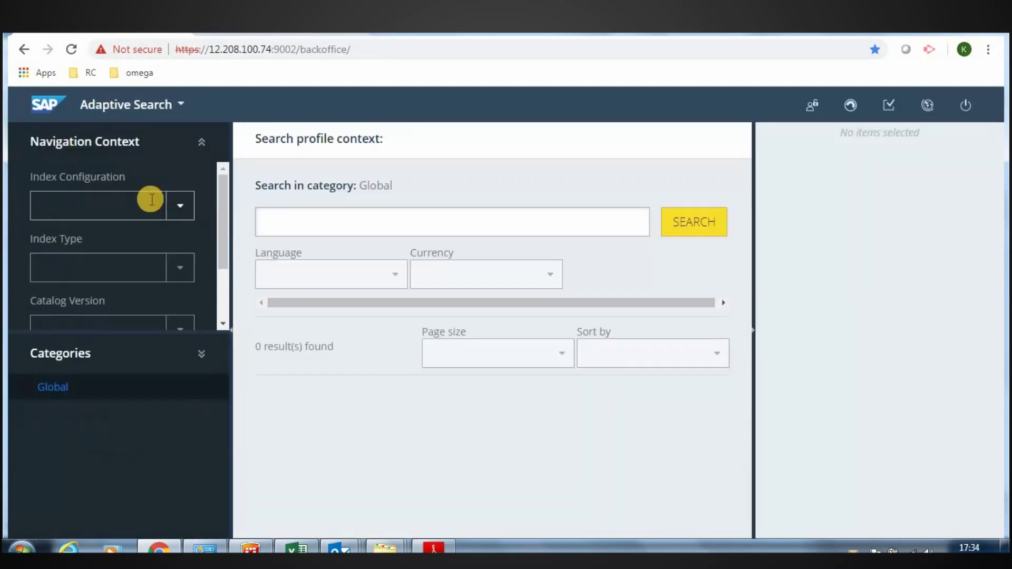
{"action": "left_click", "coordinate": [178, 216]}
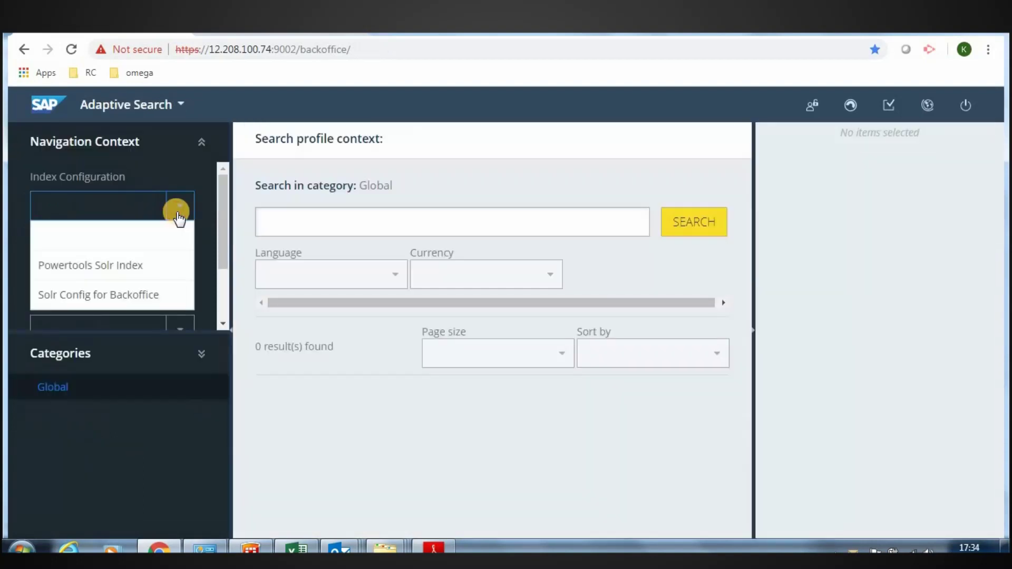
{"action": "left_click", "coordinate": [141, 271]}
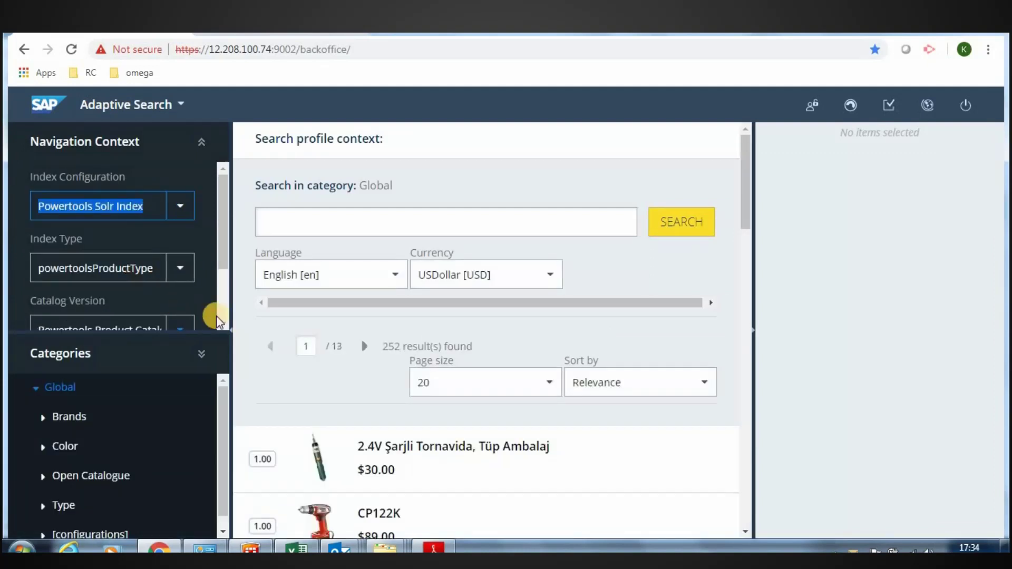
{"action": "left_click", "coordinate": [204, 354]}
{"action": "left_click", "coordinate": [165, 390]}
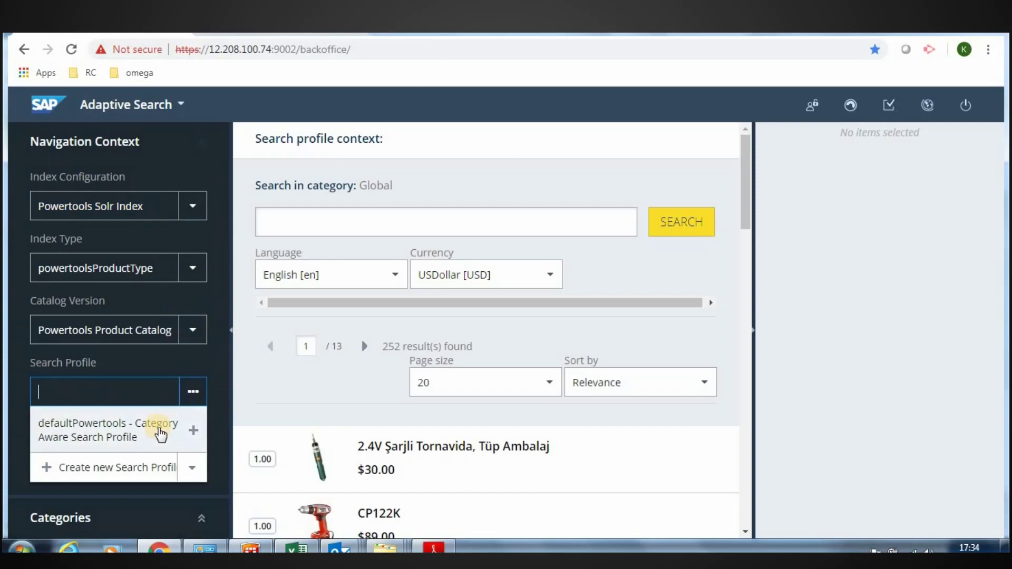
{"action": "left_click", "coordinate": [160, 434]}
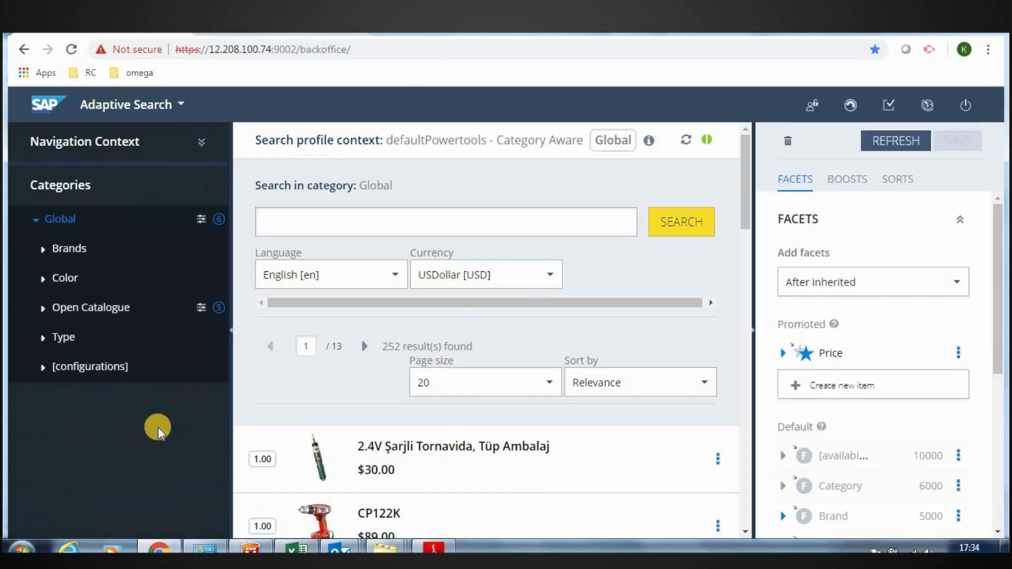
- Select Open Catalogue > Tools > Hand Saws, promote its Price facet, and return to the storefront
{"action": "left_click", "coordinate": [42, 309]}
{"action": "left_click", "coordinate": [47, 365]}
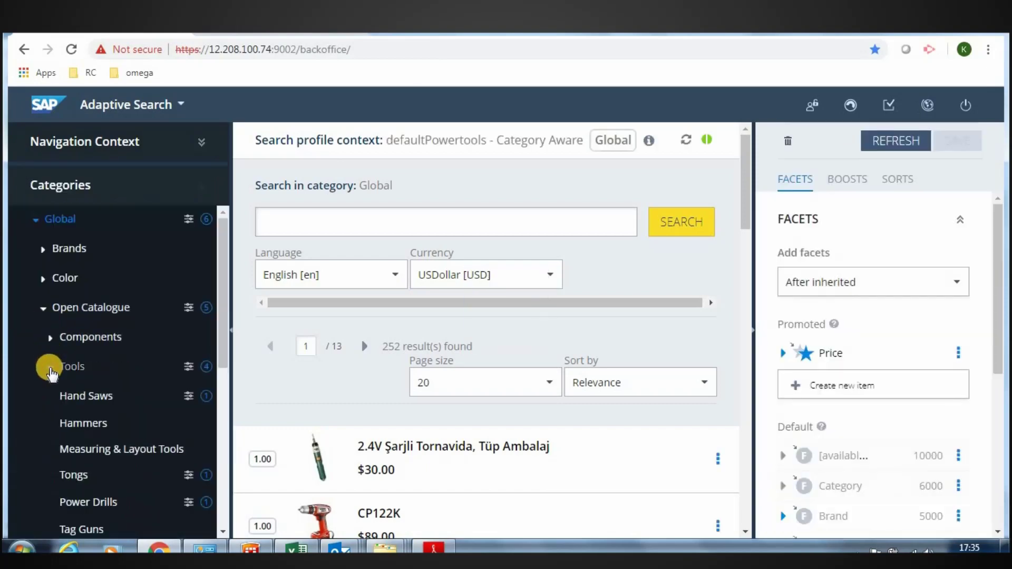
{"action": "left_click", "coordinate": [109, 409]}
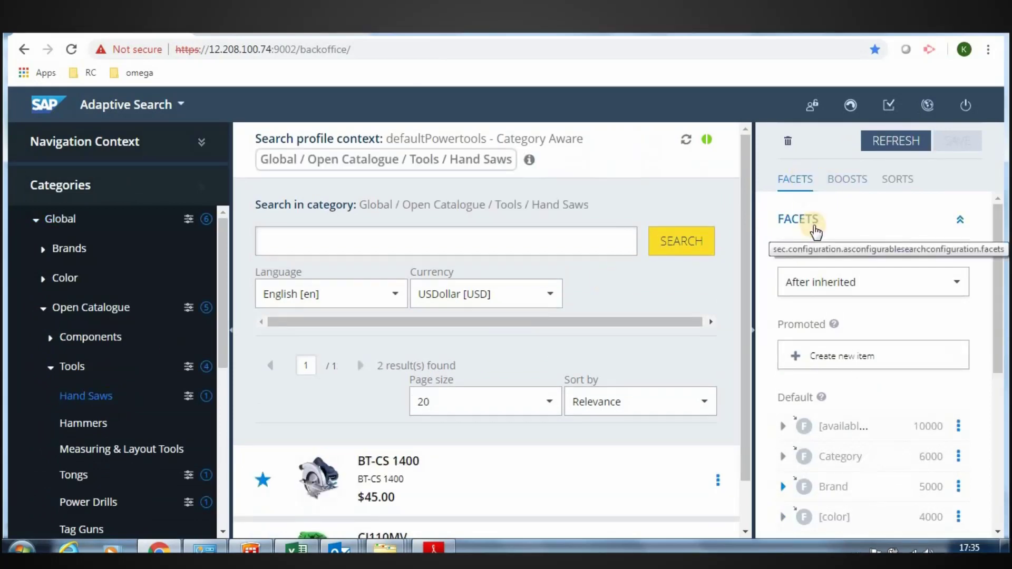
{"action": "scroll", "coordinate": [981, 501], "scroll_direction": "down", "scroll_amount": 2}
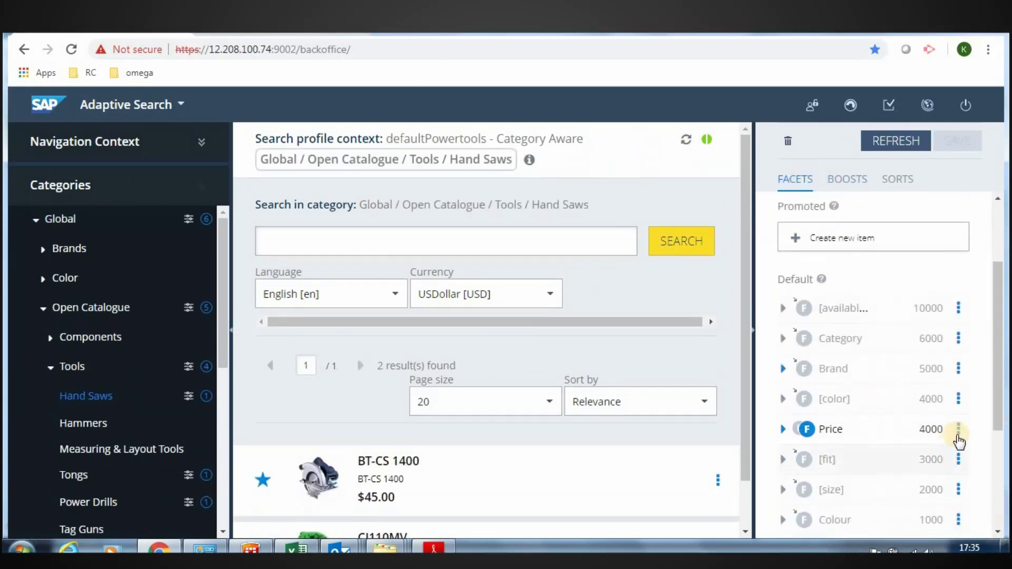
{"action": "left_click", "coordinate": [959, 435]}
{"action": "left_click", "coordinate": [934, 464]}
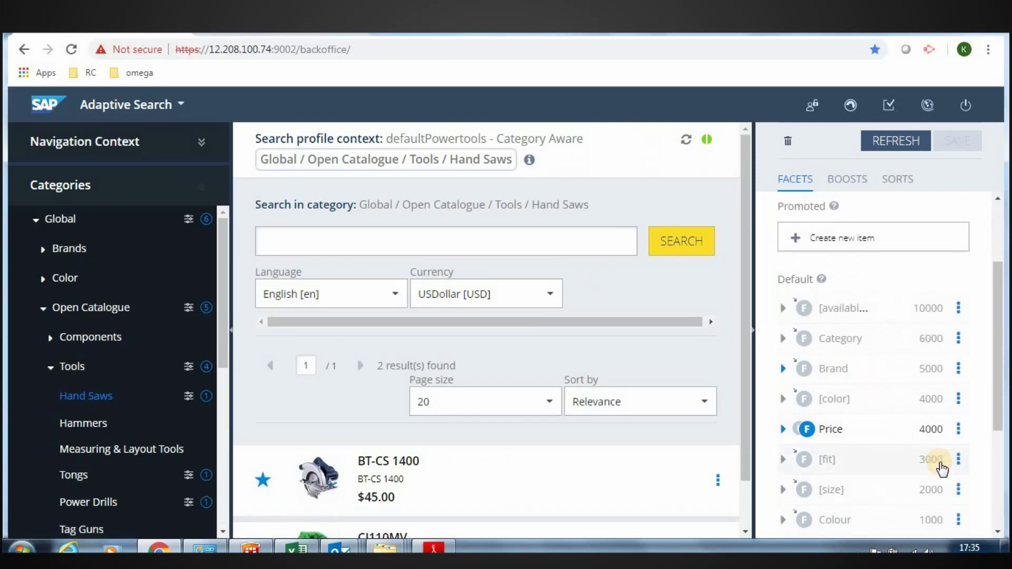
{"action": "left_click", "coordinate": [315, 33]}
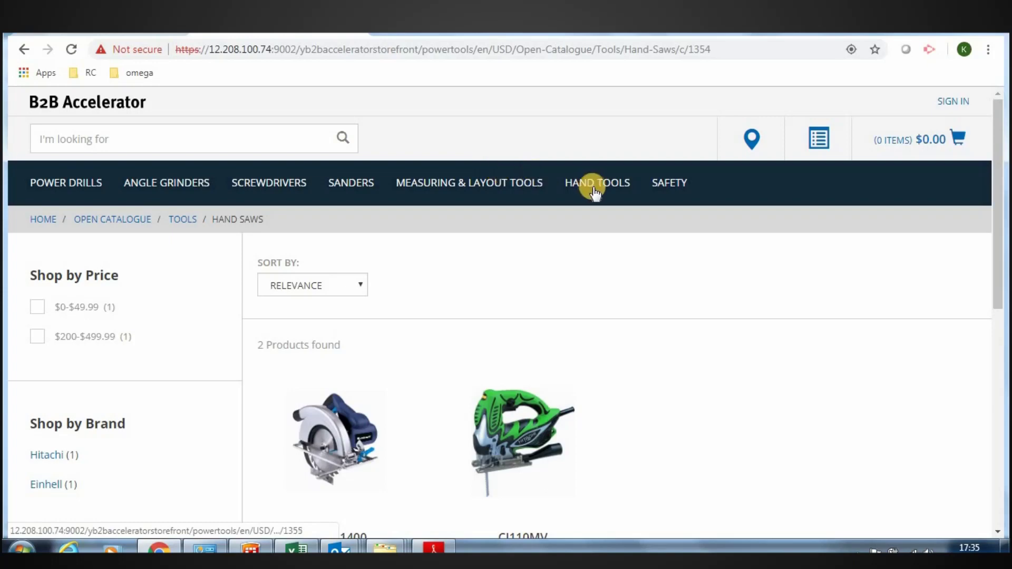
- Reopen Hand Saws, via Punches, to check the facet order, then open Power Drills
{"action": "mouse_move", "coordinate": [592, 187]}
{"action": "left_click", "coordinate": [524, 255]}
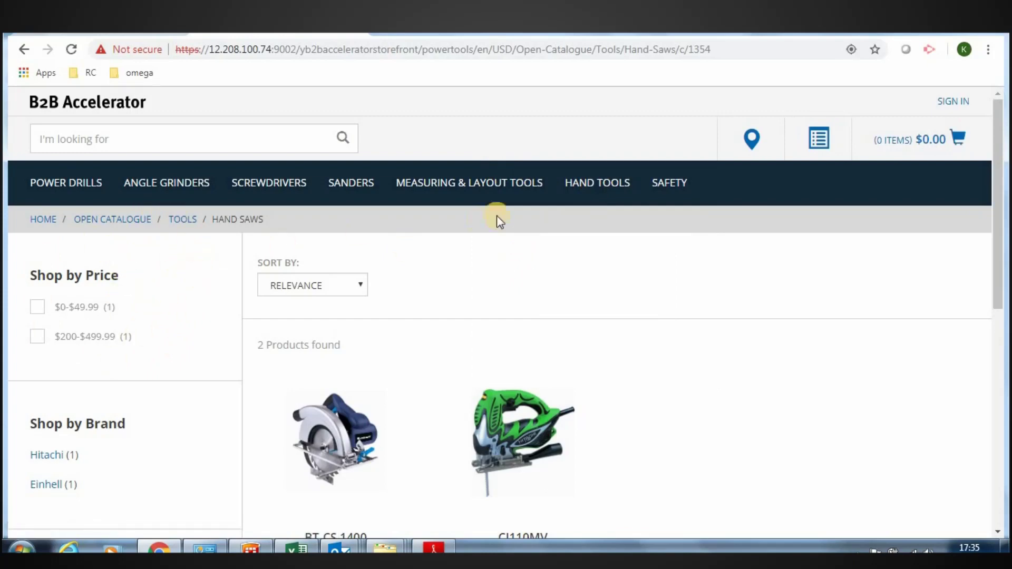
{"action": "mouse_move", "coordinate": [571, 185]}
{"action": "left_click", "coordinate": [520, 368]}
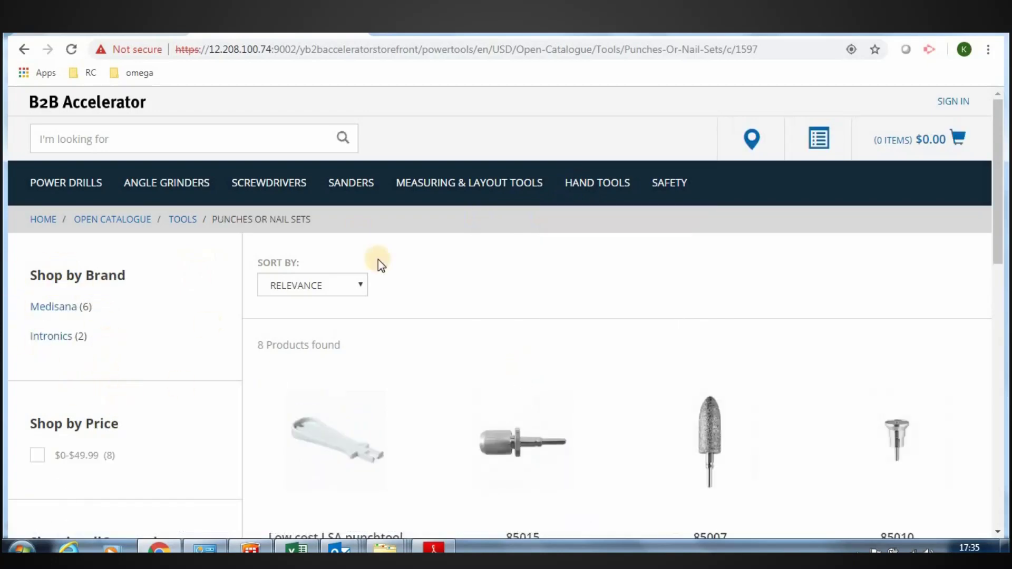
{"action": "mouse_move", "coordinate": [600, 182]}
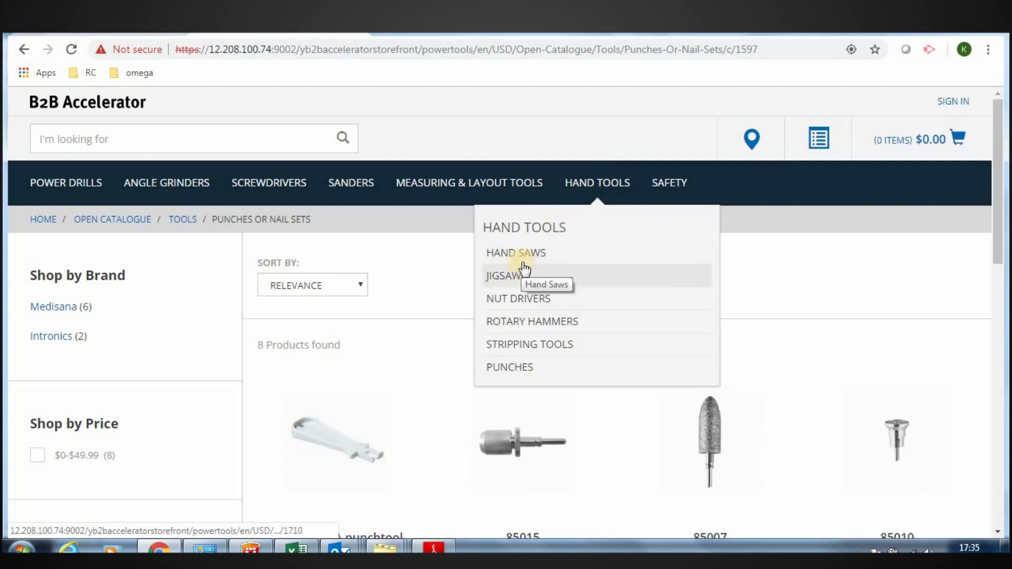
{"action": "left_click", "coordinate": [528, 257]}
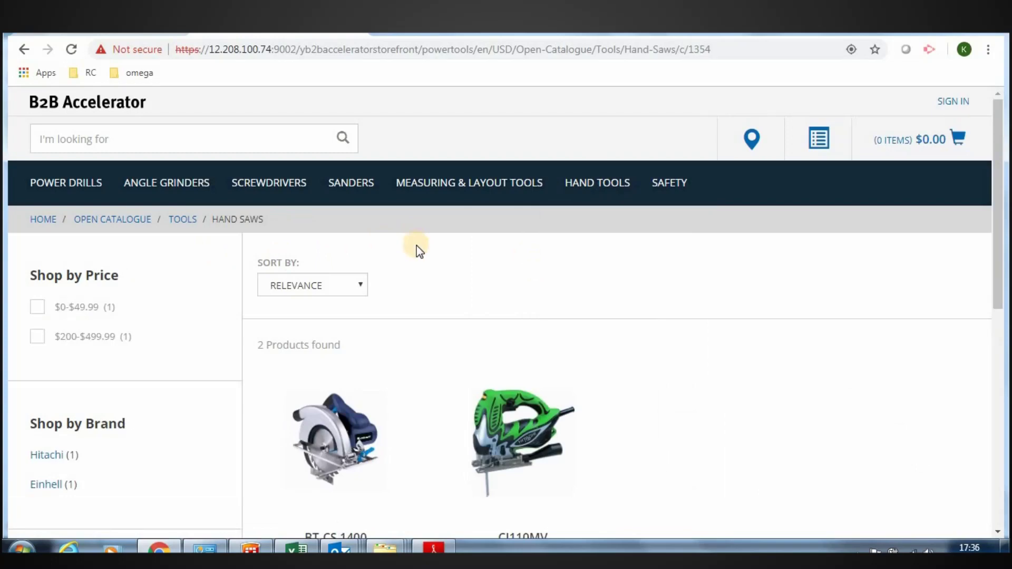
{"action": "left_click", "coordinate": [91, 185]}
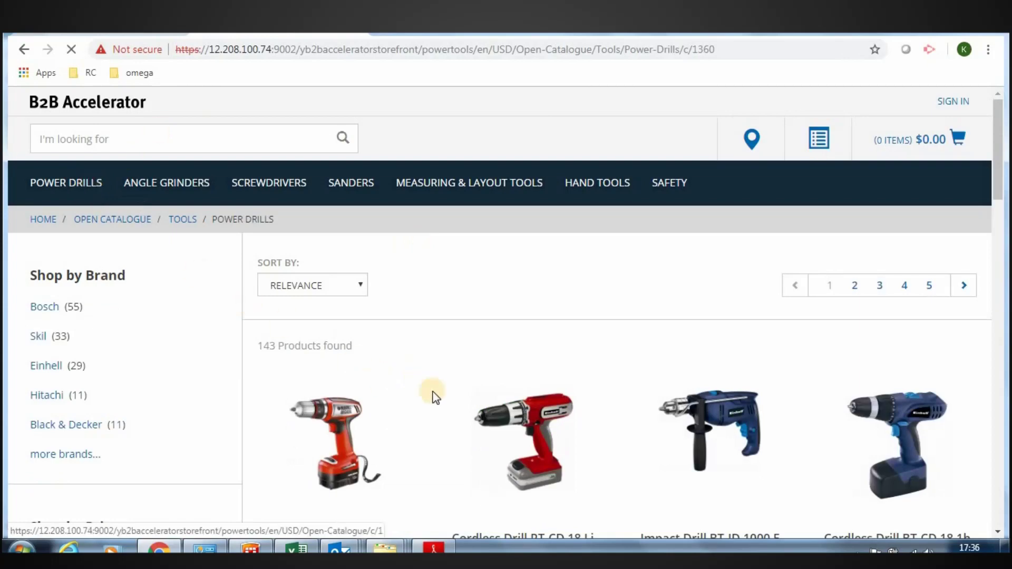
- Scroll the Power Drills product list down to Cordless drill/driver 2702 and back up
{"action": "left_click", "coordinate": [997, 533]}
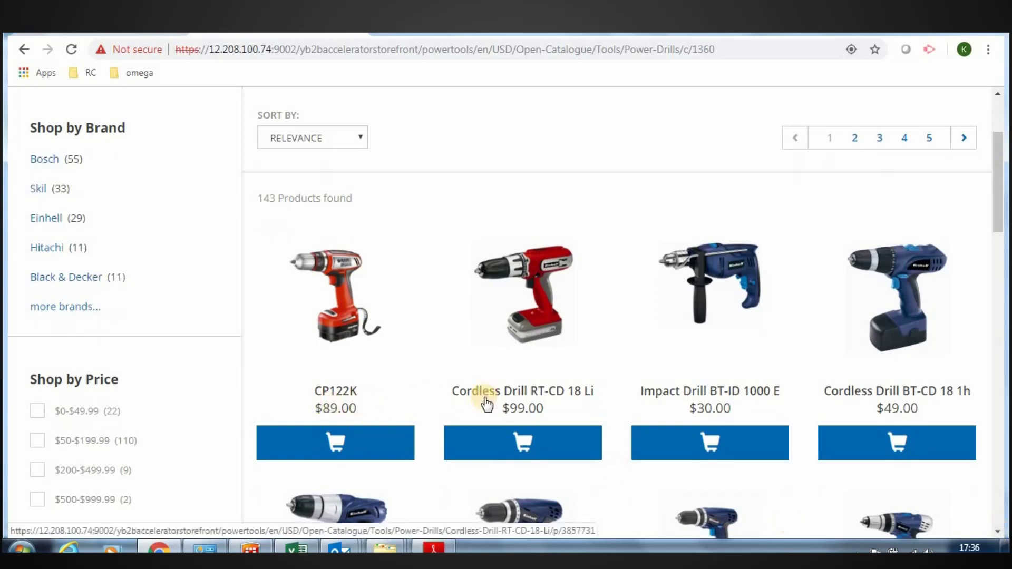
{"action": "left_click", "coordinate": [998, 477]}
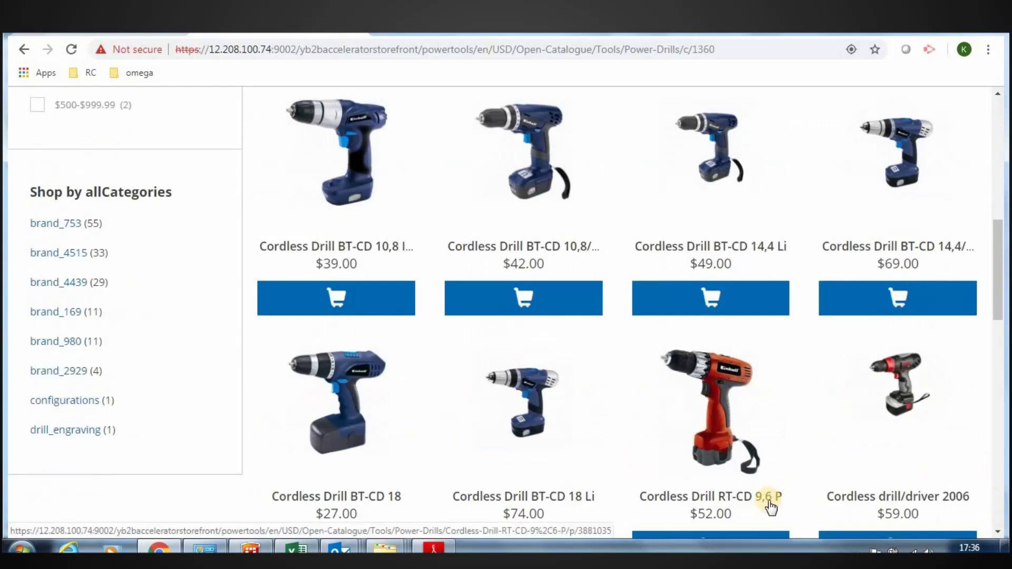
{"action": "left_click", "coordinate": [1000, 524]}
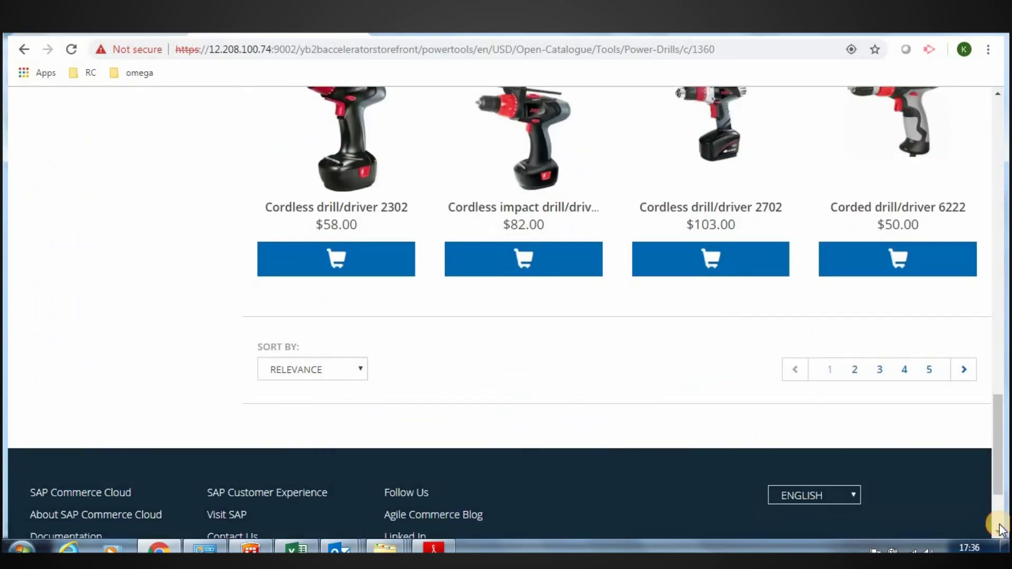
{"action": "left_click", "coordinate": [1002, 165]}
{"action": "scroll", "coordinate": [1002, 165], "scroll_direction": "up", "scroll_amount": 5}
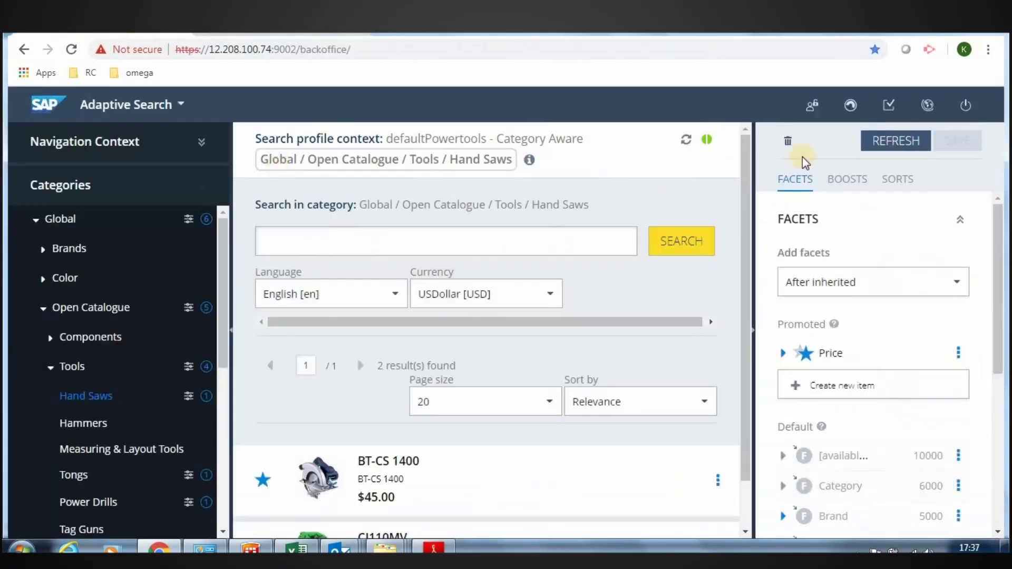
- Under Boosts for Power Drills, search 2702 and promote Cordless drill/driver 2702
{"action": "left_click", "coordinate": [844, 180]}
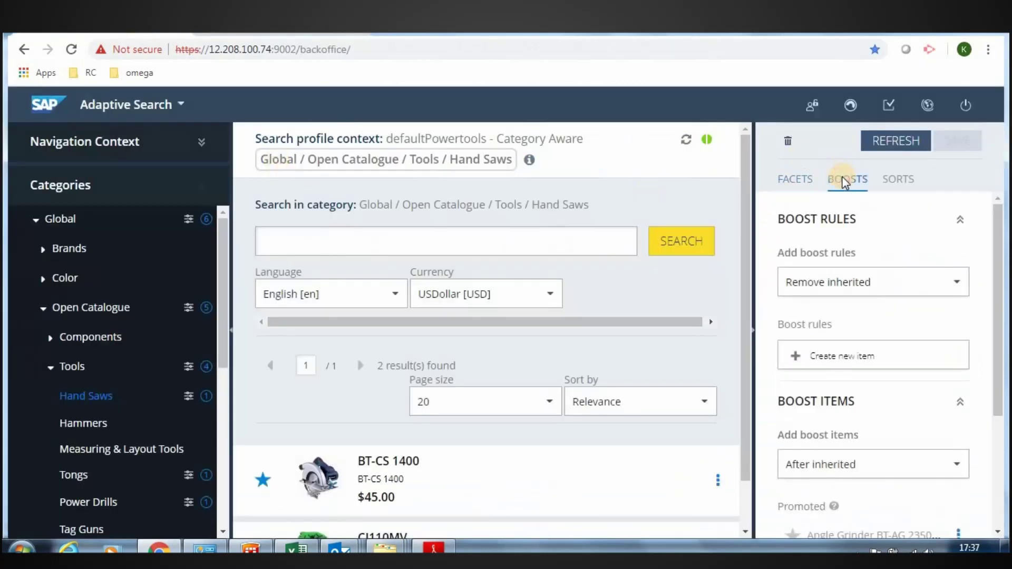
{"action": "left_click", "coordinate": [88, 501]}
{"action": "left_click", "coordinate": [464, 241]}
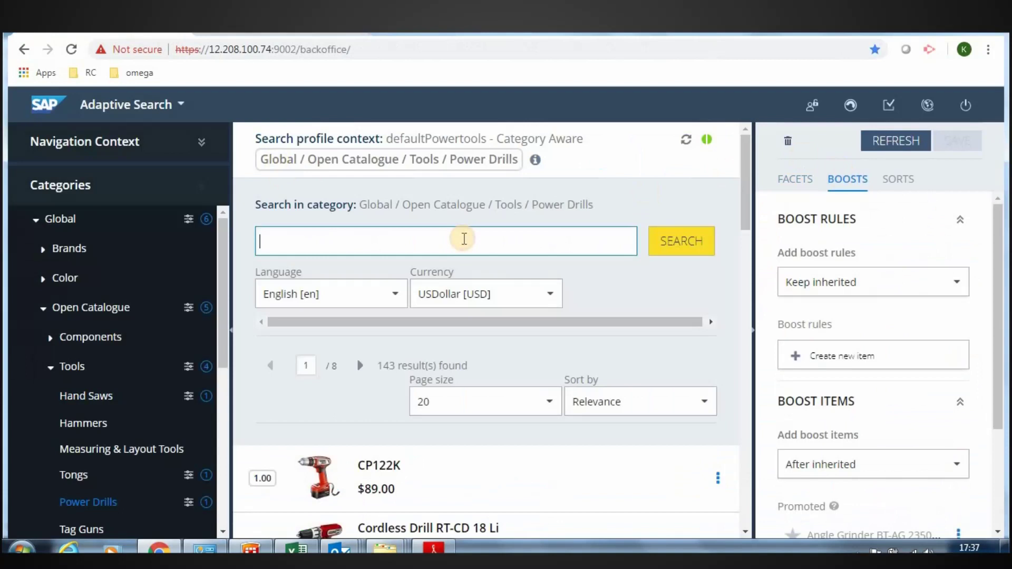
{"action": "type", "text": "2702"}
{"action": "left_click", "coordinate": [695, 244]}
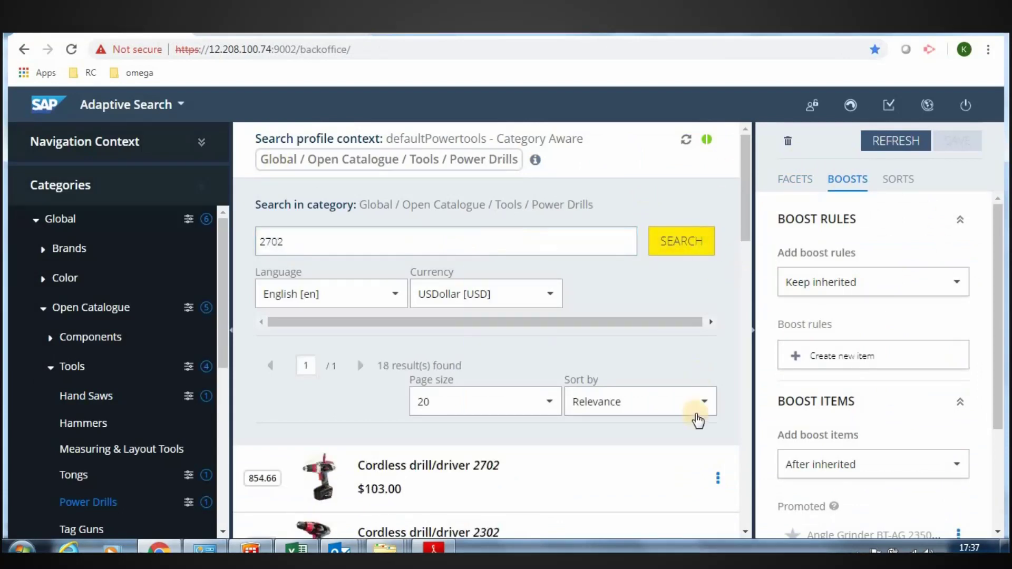
{"action": "left_click", "coordinate": [717, 477]}
{"action": "left_click", "coordinate": [736, 493]}
{"action": "scroll", "coordinate": [884, 403], "scroll_direction": "down", "scroll_amount": 3}
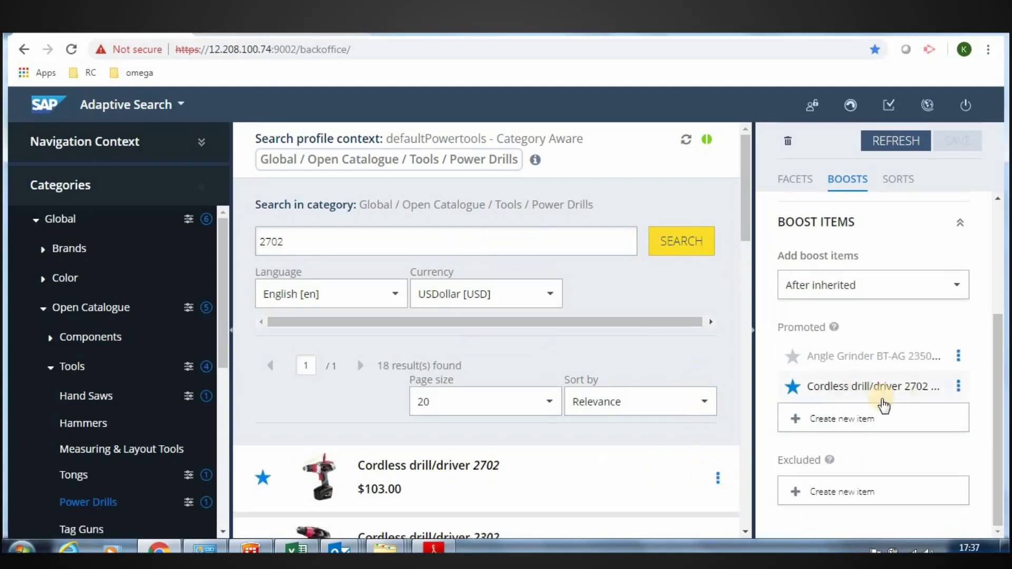
{"action": "key", "text": "ctrl+Tab"}
- Reload Power Drills and confirm Cordless drill/driver 2702 ($103.00) now lists first of 143
{"action": "scroll", "coordinate": [729, 96], "scroll_direction": "up", "scroll_amount": 3}
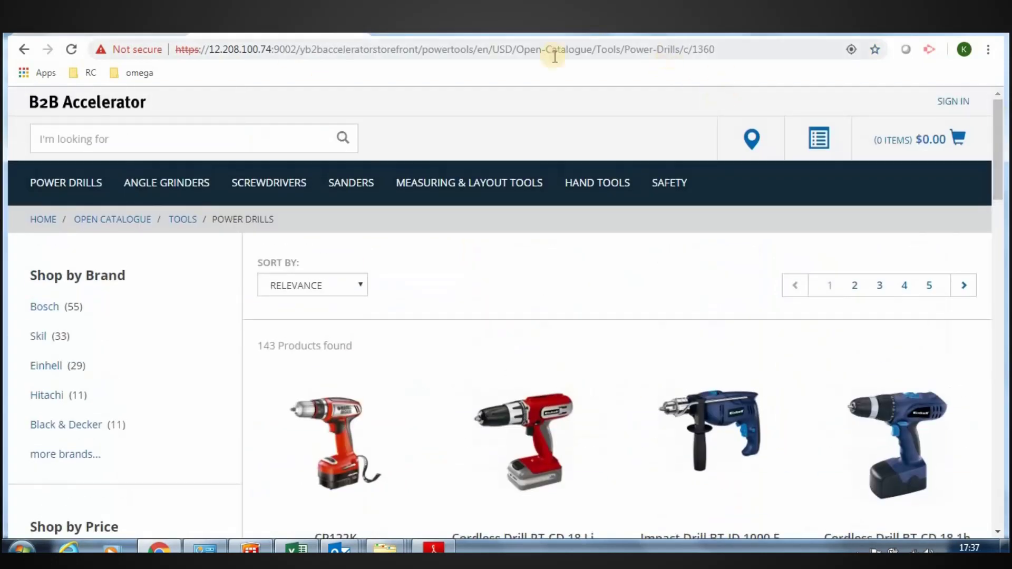
{"action": "left_click", "coordinate": [88, 185]}
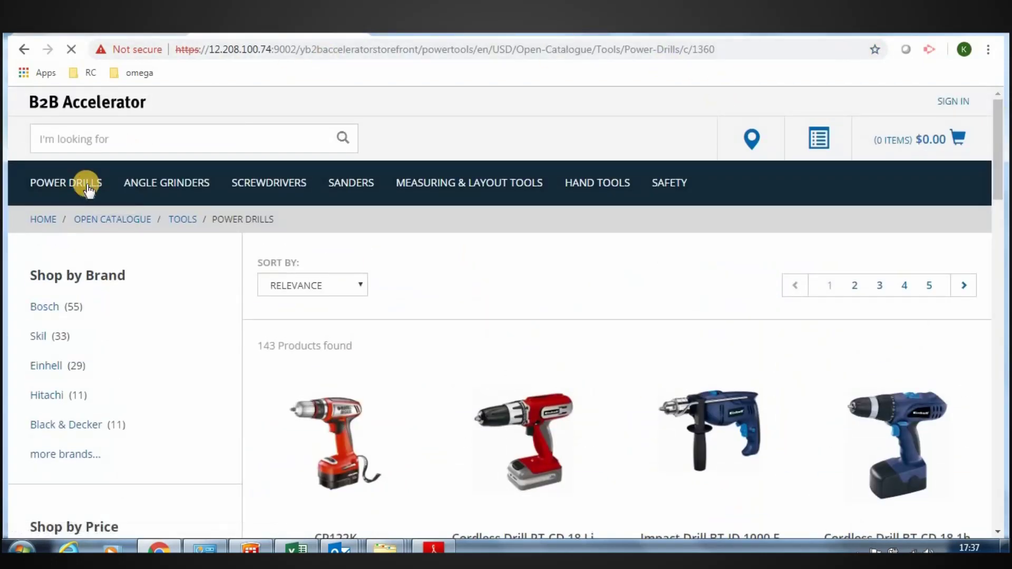
{"action": "scroll", "coordinate": [220, 320], "scroll_direction": "down", "scroll_amount": 2}
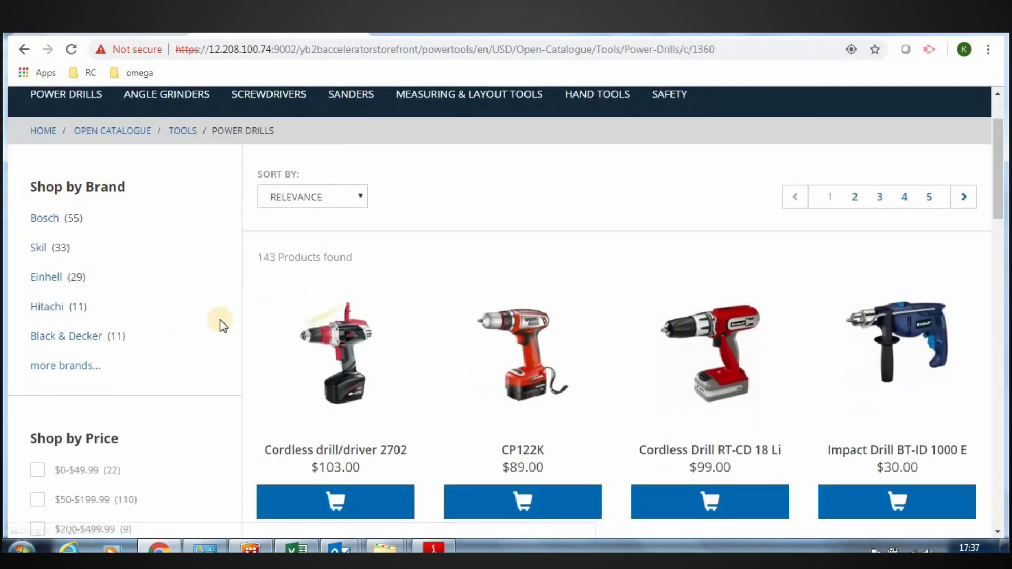